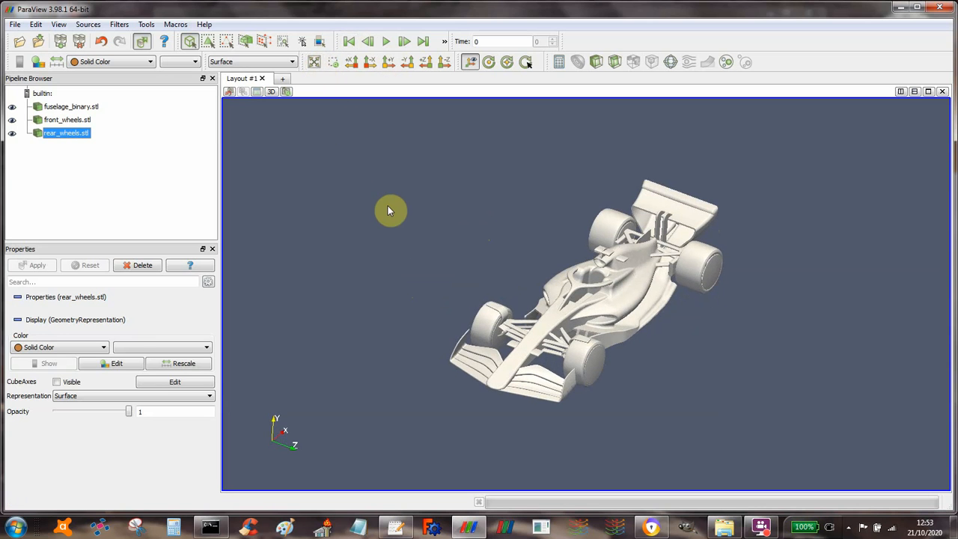
Step: Hide the fuselage and rear wheels of the F1 car to inspect the front wheels on their own
{"action": "right_click_drag", "start_coordinate": [394, 205], "coordinate": [370, 305]}
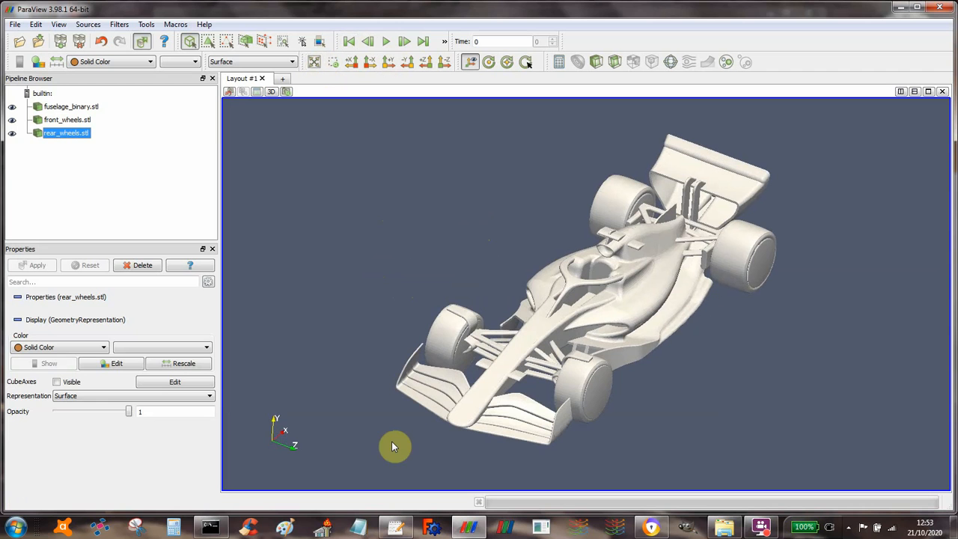
{"action": "left_click_drag", "start_coordinate": [424, 231], "coordinate": [372, 242]}
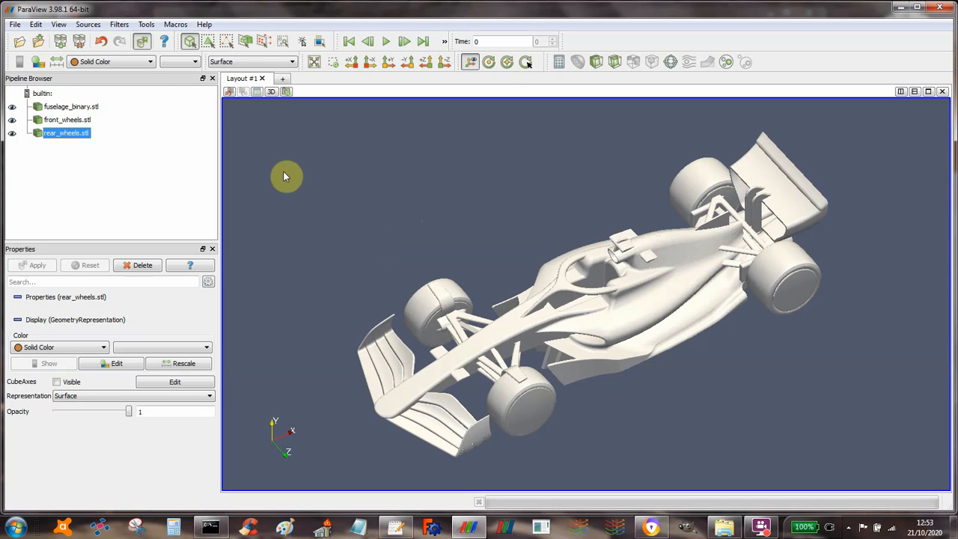
{"action": "left_click", "coordinate": [12, 106]}
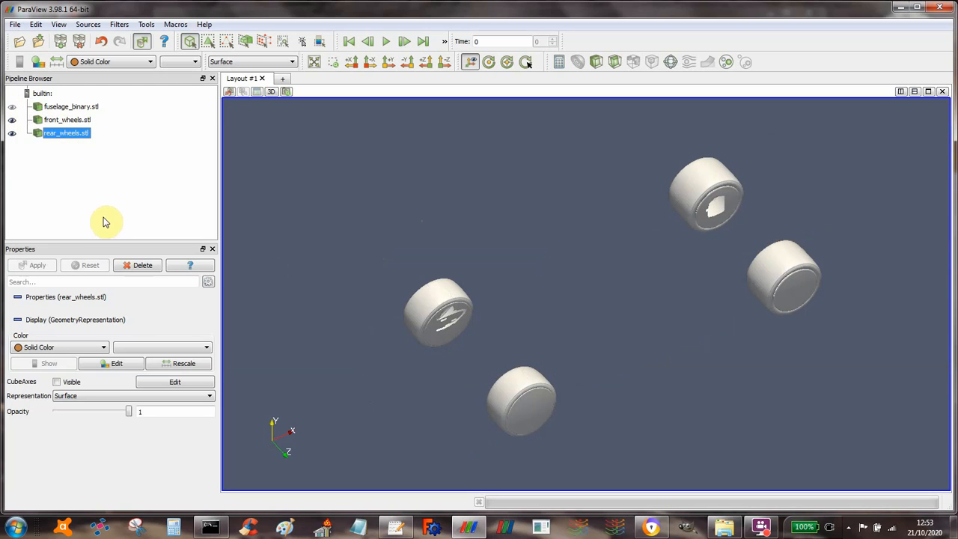
{"action": "left_click", "coordinate": [11, 133]}
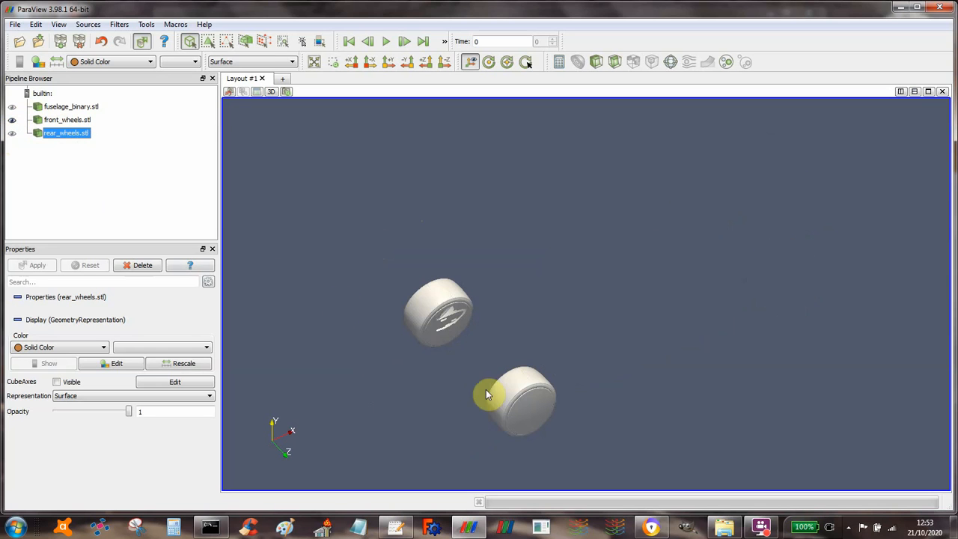
{"action": "left_click_drag", "start_coordinate": [431, 308], "coordinate": [438, 330]}
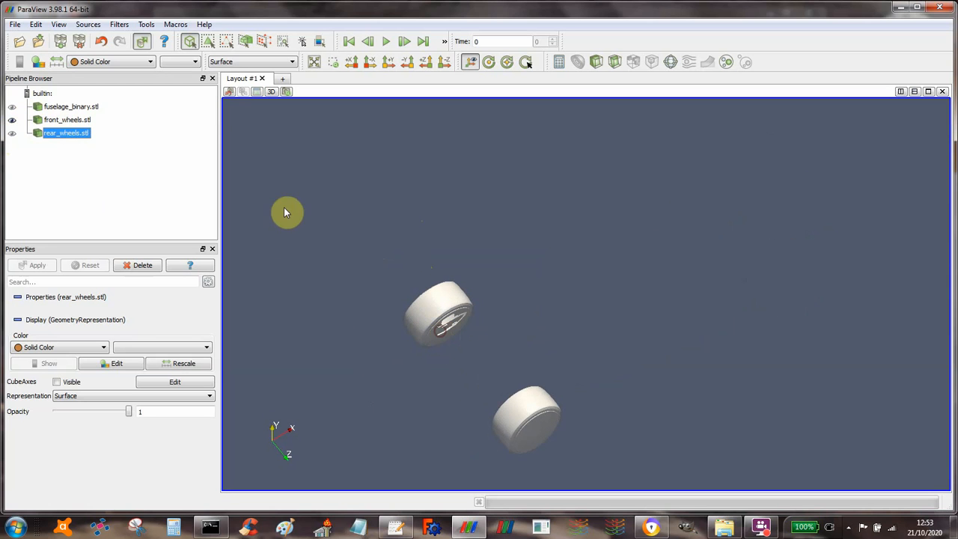
Step: Show the rear wheels again and hide the front wheels to inspect the rear pair alone
{"action": "left_click", "coordinate": [12, 133]}
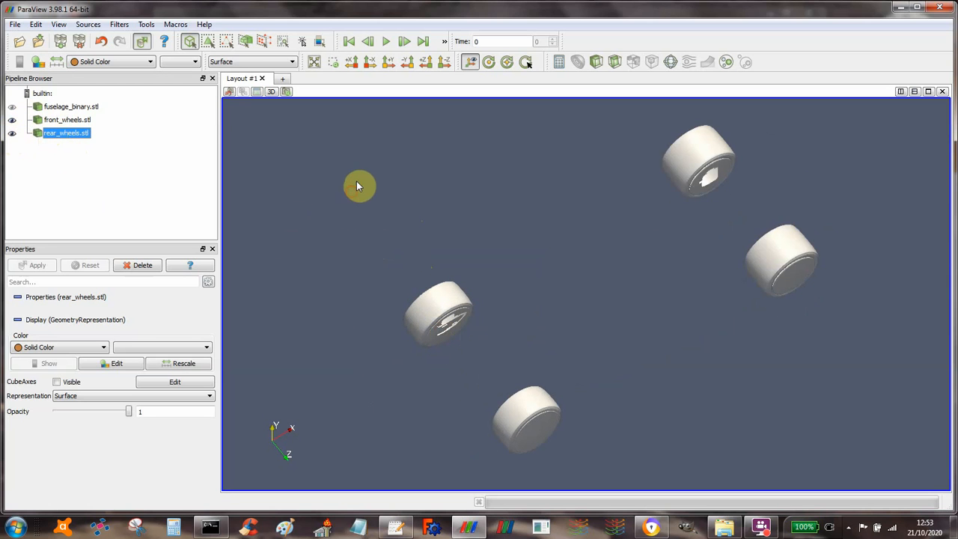
{"action": "left_click_drag", "start_coordinate": [357, 187], "coordinate": [355, 177]}
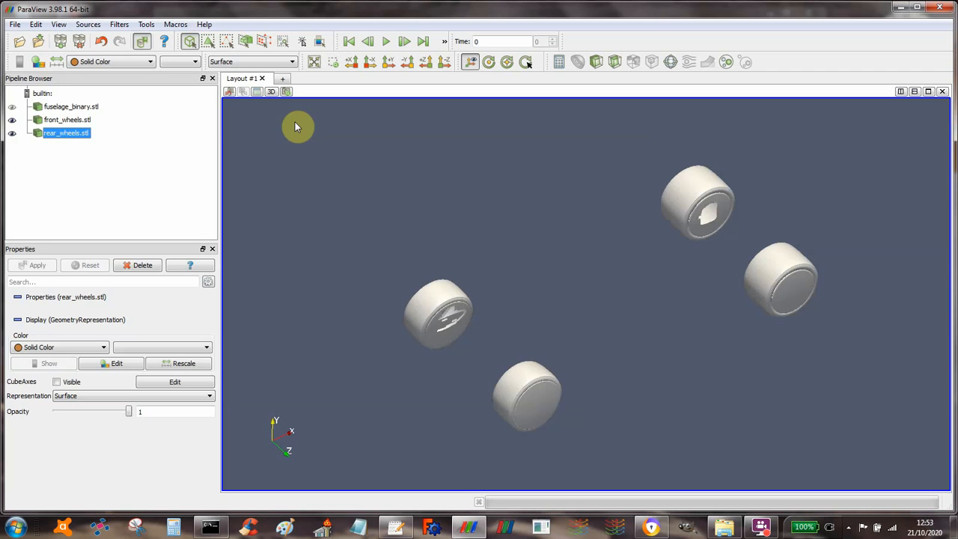
{"action": "left_click", "coordinate": [12, 120]}
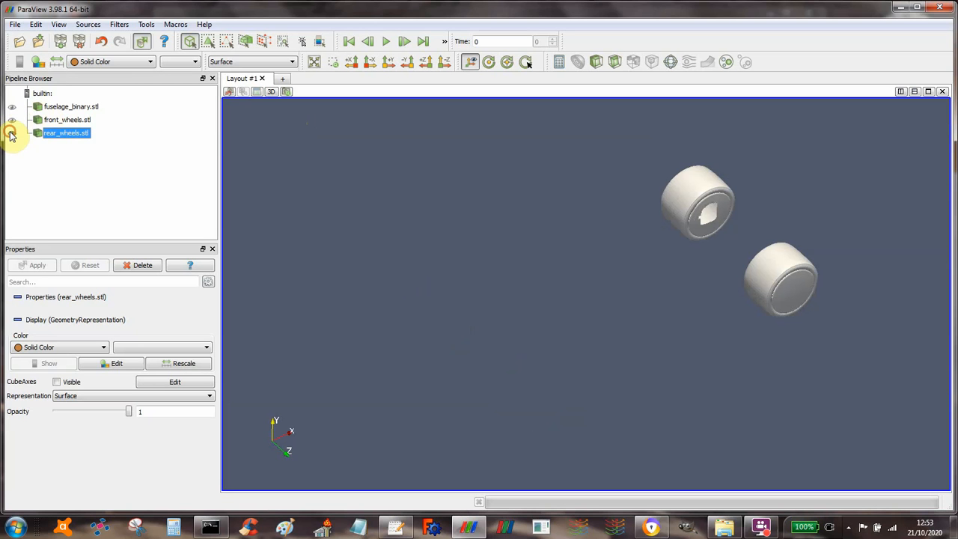
Step: Inspect the fuselage alone with the rear wheels hidden, and display both wheel sets with it again
{"action": "left_click", "coordinate": [11, 134]}
{"action": "left_click", "coordinate": [12, 106]}
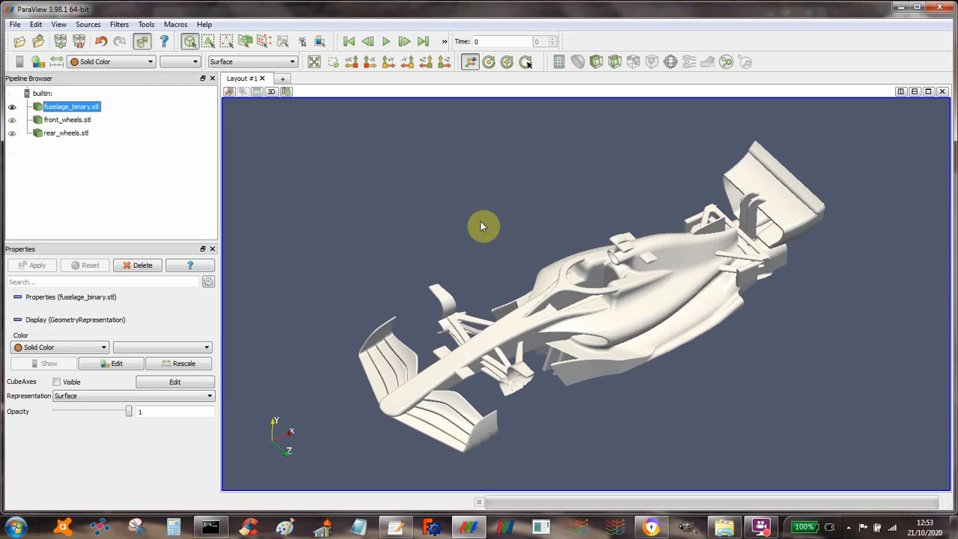
{"action": "left_click_drag", "start_coordinate": [483, 221], "coordinate": [475, 242]}
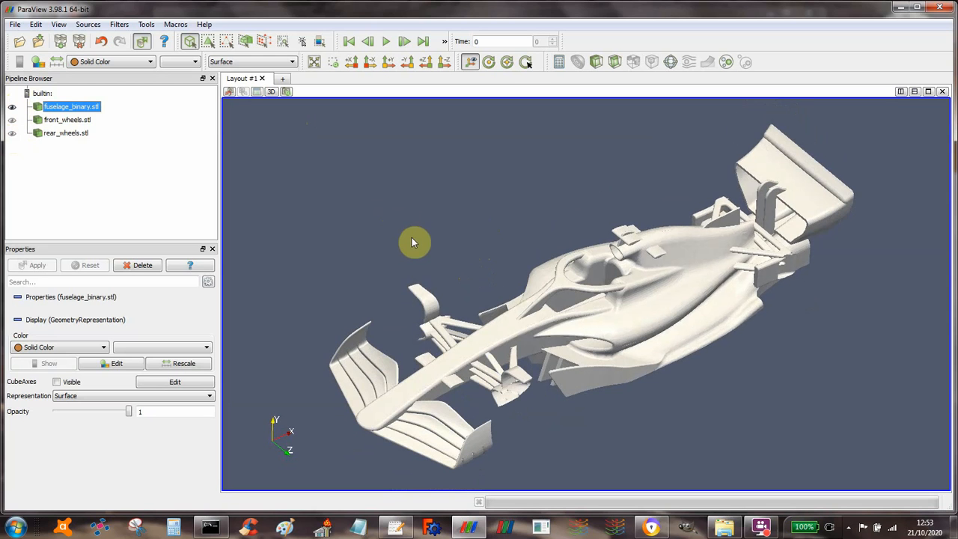
{"action": "left_click", "coordinate": [12, 120]}
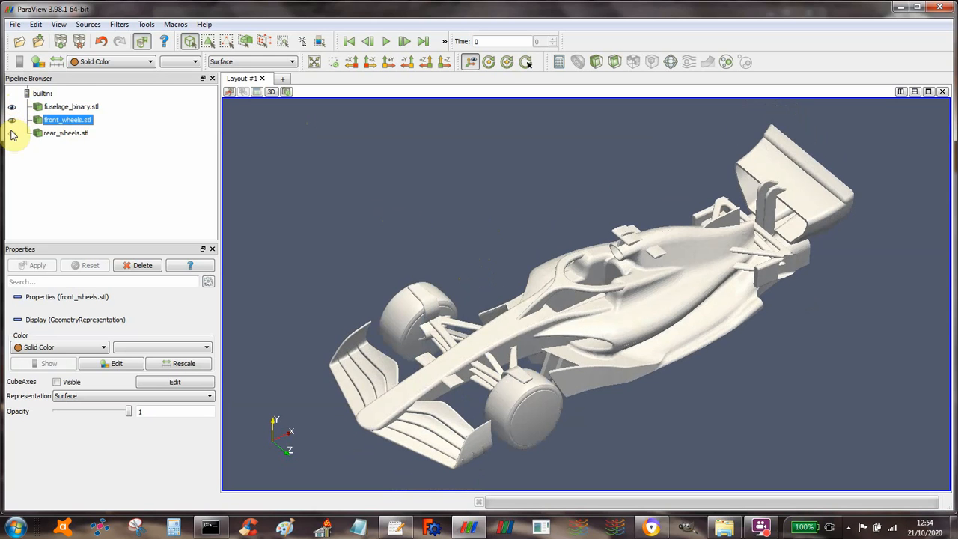
{"action": "left_click", "coordinate": [12, 132]}
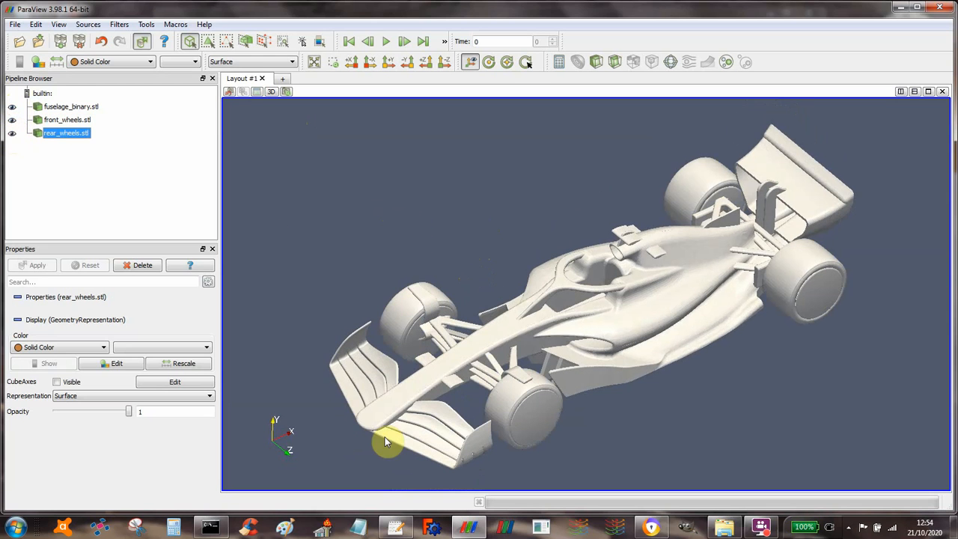
Step: Switch to octree.txt in gedit and examine the number of STL files and the STL file name list
{"action": "left_click", "coordinate": [395, 528]}
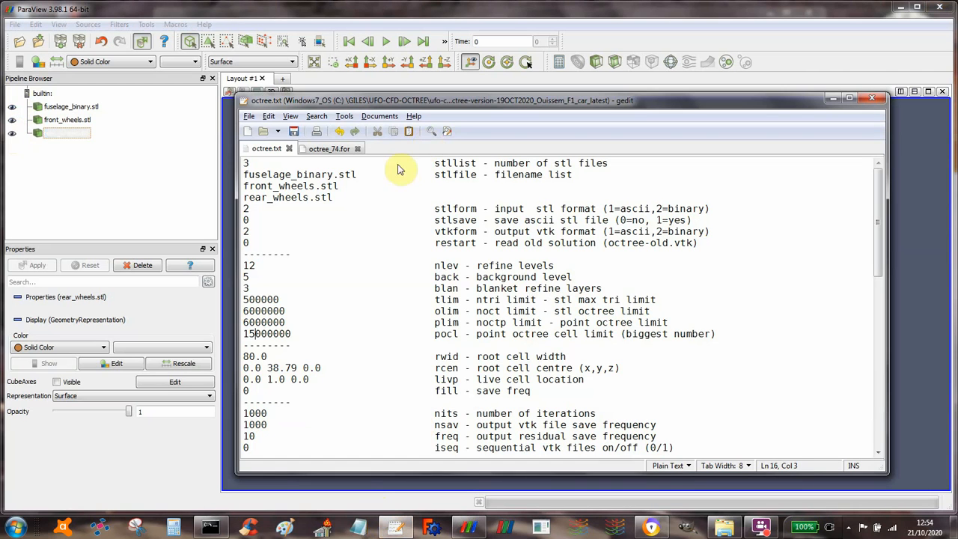
{"action": "left_click", "coordinate": [303, 164]}
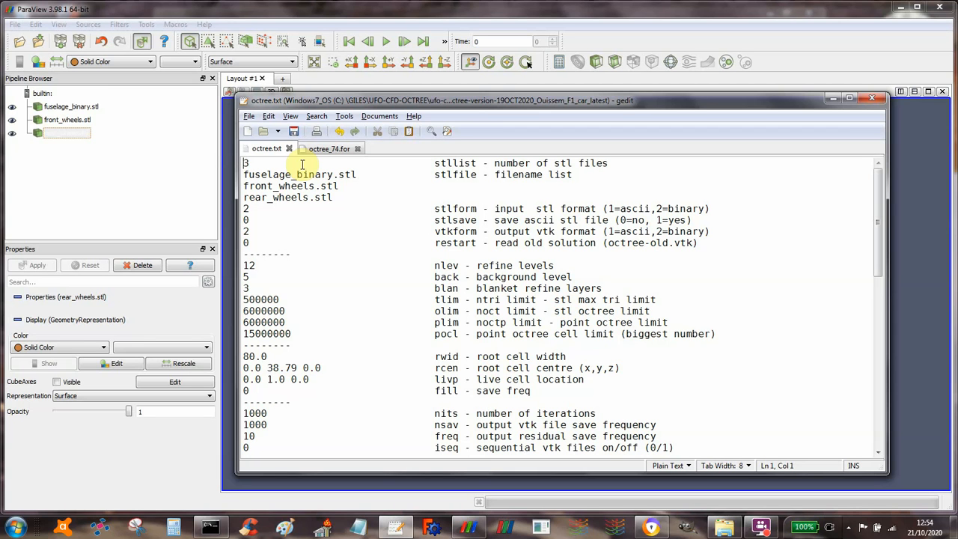
{"action": "key", "text": "Down"}
{"action": "key", "text": "Right"}
{"action": "key", "text": "Right"}
{"action": "key", "text": "Right"}
{"action": "key", "text": "Right"}
{"action": "key", "text": "Right"}
{"action": "key", "text": "Home"}
Step: Go through the remaining octree.txt parameters down to the rotating wheel setting wrot
{"action": "key", "text": "Down"}
{"action": "key", "text": "Down"}
{"action": "key", "text": "Down"}
{"action": "key", "text": "Down"}
{"action": "key", "text": "Down"}
{"action": "key", "text": "Down"}
{"action": "key", "text": "Page_Down"}
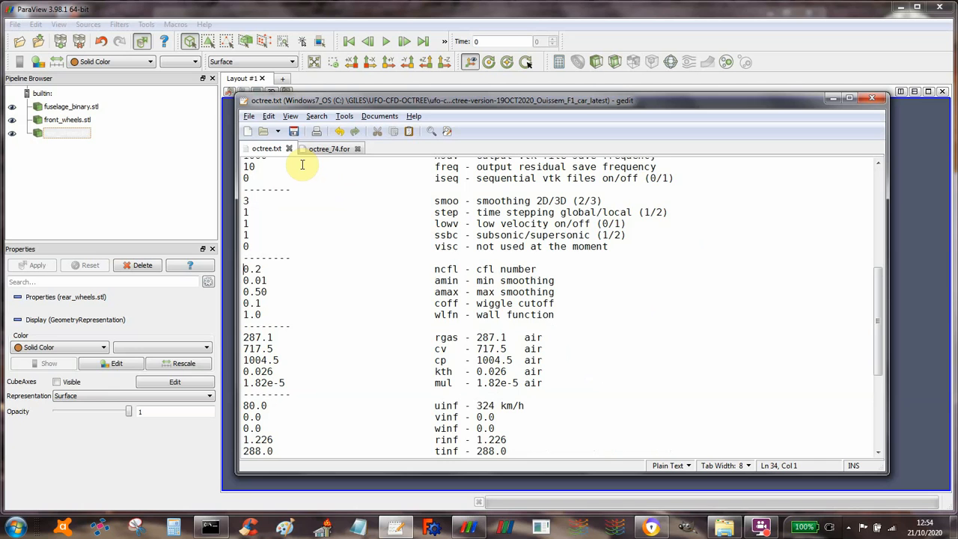
{"action": "key", "text": "Page_Down"}
{"action": "key", "text": "Down"}
{"action": "key", "text": "Down"}
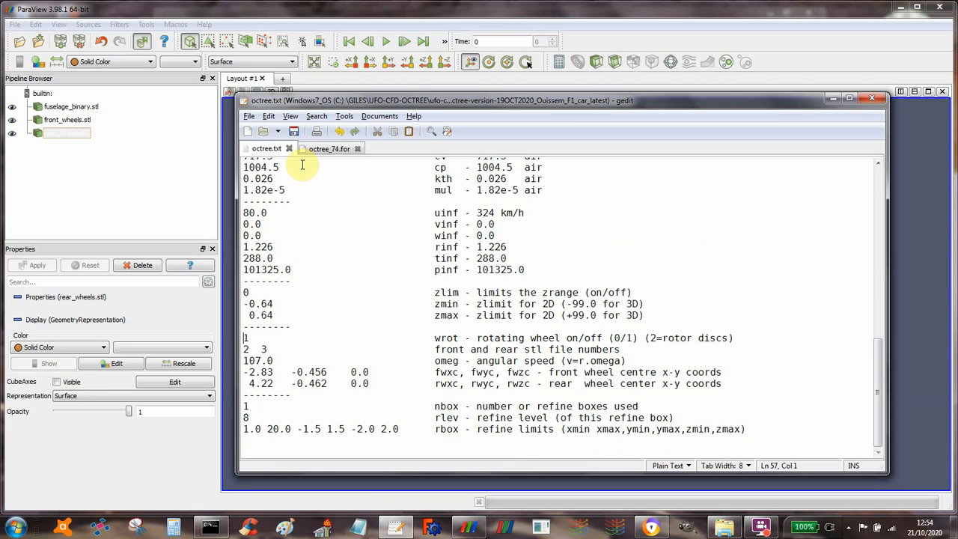
Step: Highlight and copy the wrot rotating wheel line, and check the front and rear STL file numbers below it
{"action": "key", "text": "shift+Down"}
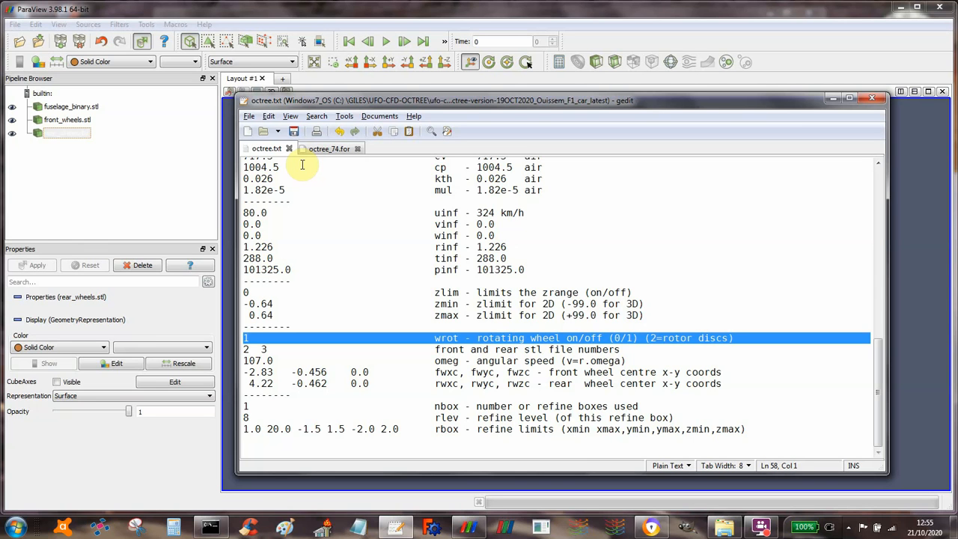
{"action": "key", "text": "ctrl+c"}
{"action": "key", "text": "Up"}
{"action": "key", "text": "Down"}
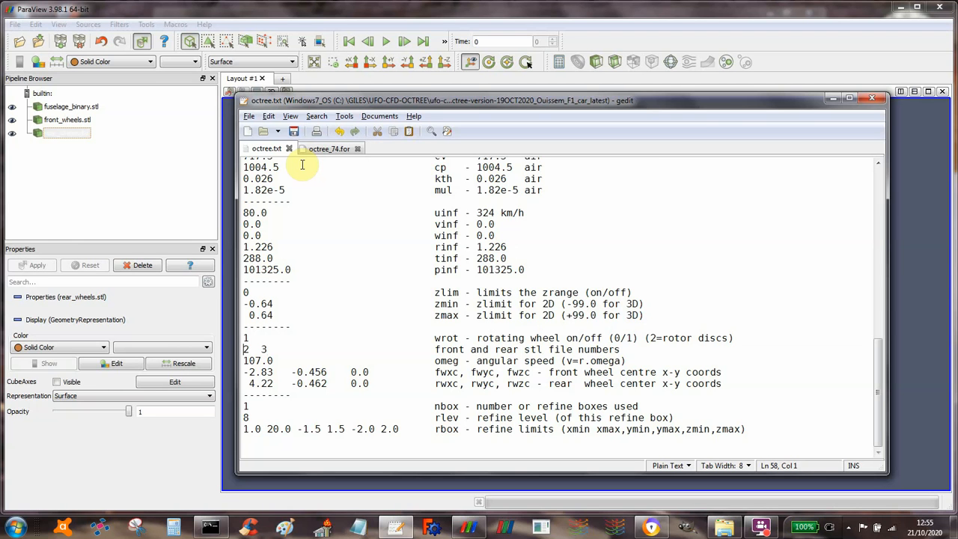
Step: Examine the omeg angular speed line, highlighting its v=r.omega relation and its value
{"action": "key", "text": "Down"}
{"action": "key", "text": "Right"}
{"action": "key", "text": "Right"}
{"action": "key", "text": "Right"}
{"action": "key", "text": "Right"}
{"action": "key", "text": "Right"}
{"action": "key", "text": "Right"}
{"action": "key", "text": "Right"}
{"action": "key", "text": "Right"}
{"action": "key", "text": "Right"}
{"action": "key", "text": "Right"}
{"action": "key", "text": "Right"}
{"action": "key", "text": "Right"}
{"action": "key", "text": "Right"}
{"action": "key", "text": "Right"}
{"action": "key", "text": "Left"}
{"action": "key", "text": "Left"}
{"action": "key", "text": "Left"}
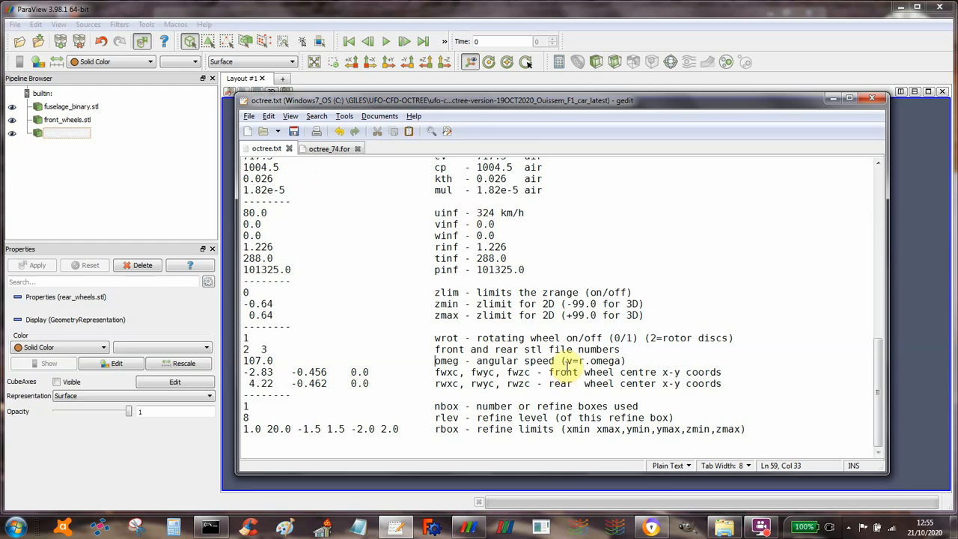
{"action": "left_click_drag", "start_coordinate": [567, 361], "coordinate": [626, 361]}
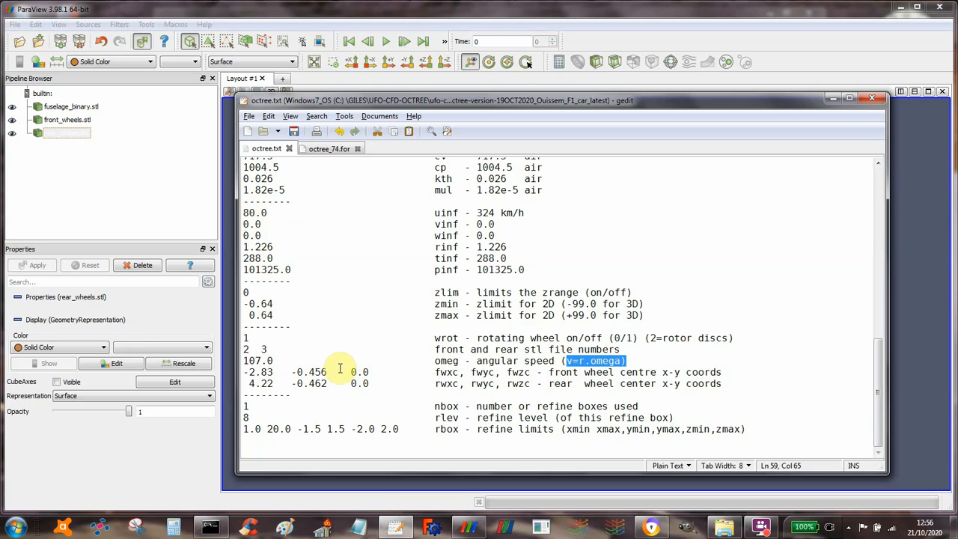
{"action": "left_click", "coordinate": [244, 360]}
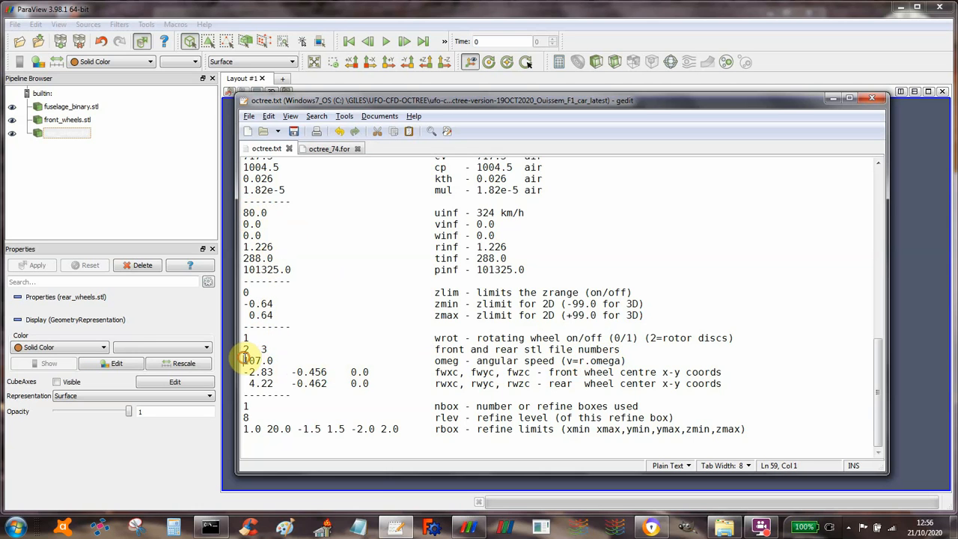
{"action": "left_click_drag", "start_coordinate": [245, 361], "coordinate": [274, 361]}
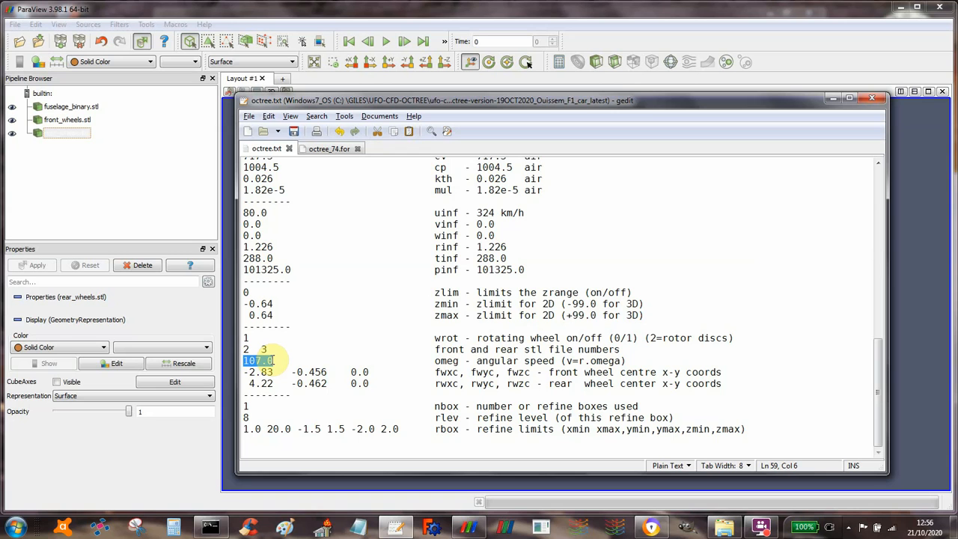
Step: Check the front wheel centre coordinates line in octree.txt
{"action": "key", "text": "Down"}
{"action": "key", "text": "Right"}
{"action": "key", "text": "Right"}
Step: Switch to ParaView, hide the fuselage and cut front_wheels.stl with a plane slice normal to X
{"action": "left_click", "coordinate": [89, 14]}
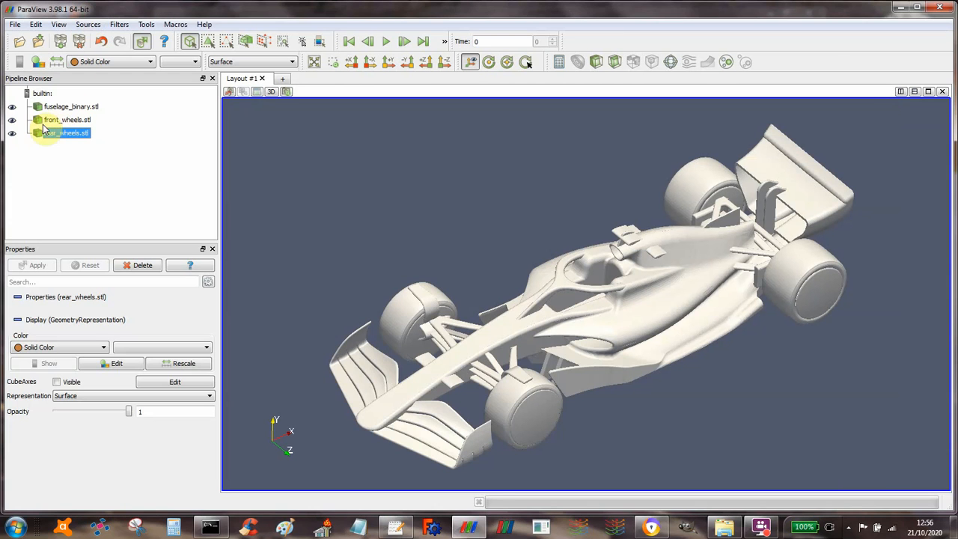
{"action": "left_click", "coordinate": [12, 107]}
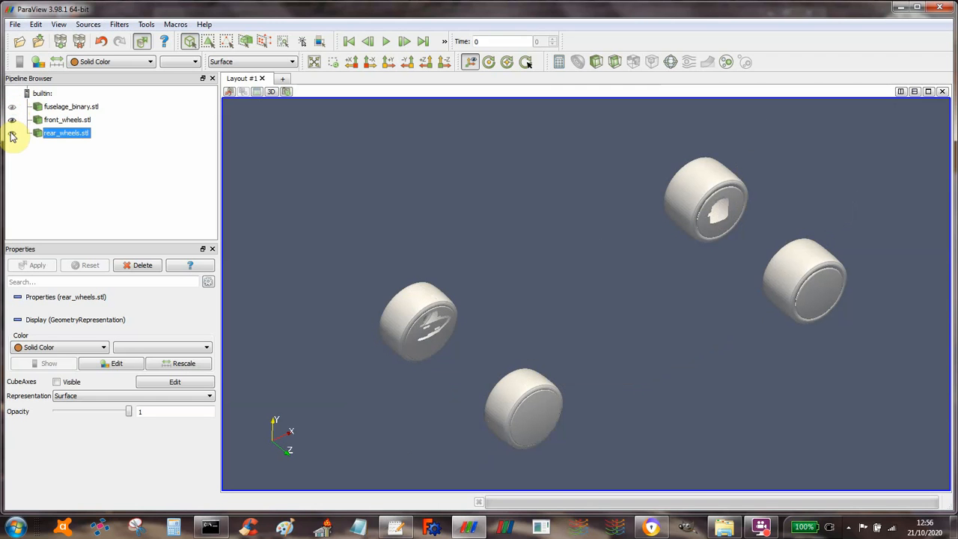
{"action": "left_click", "coordinate": [49, 121]}
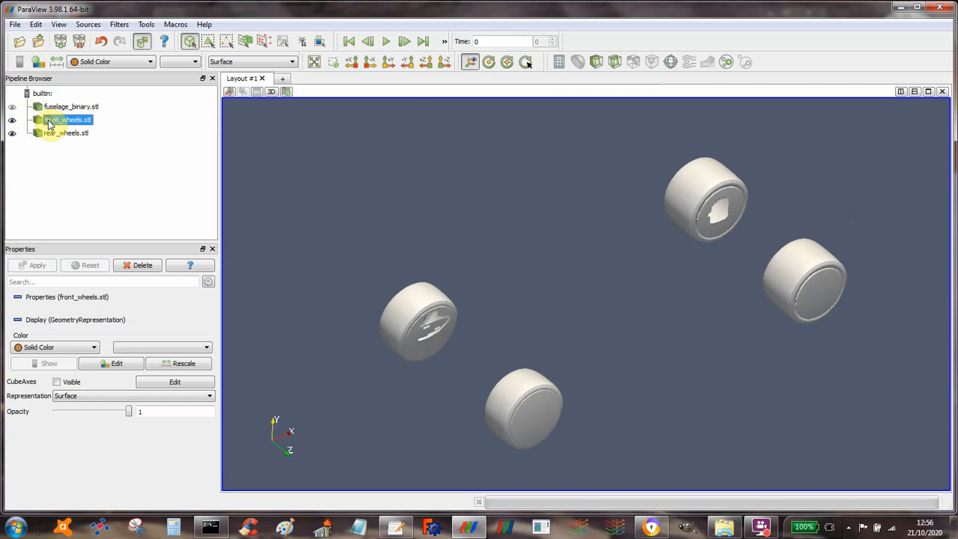
{"action": "left_click", "coordinate": [615, 61]}
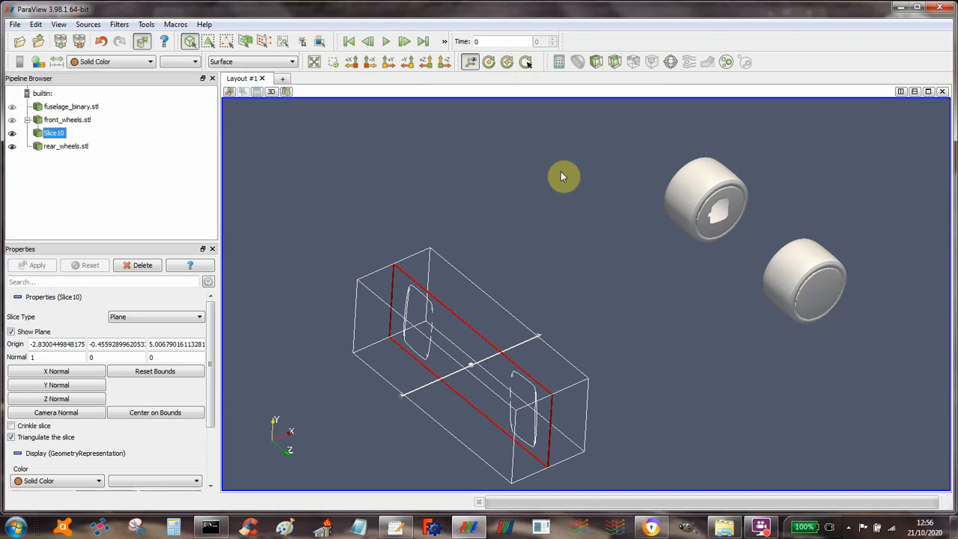
Step: Set the view direction to -Z, display the front wheels together with their slice, and select the slice
{"action": "left_click", "coordinate": [444, 62]}
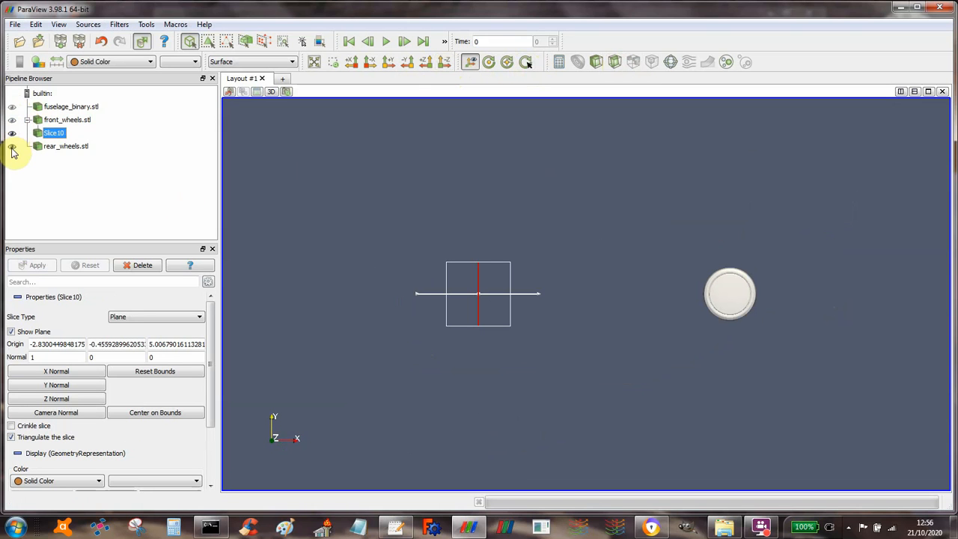
{"action": "left_click", "coordinate": [11, 120]}
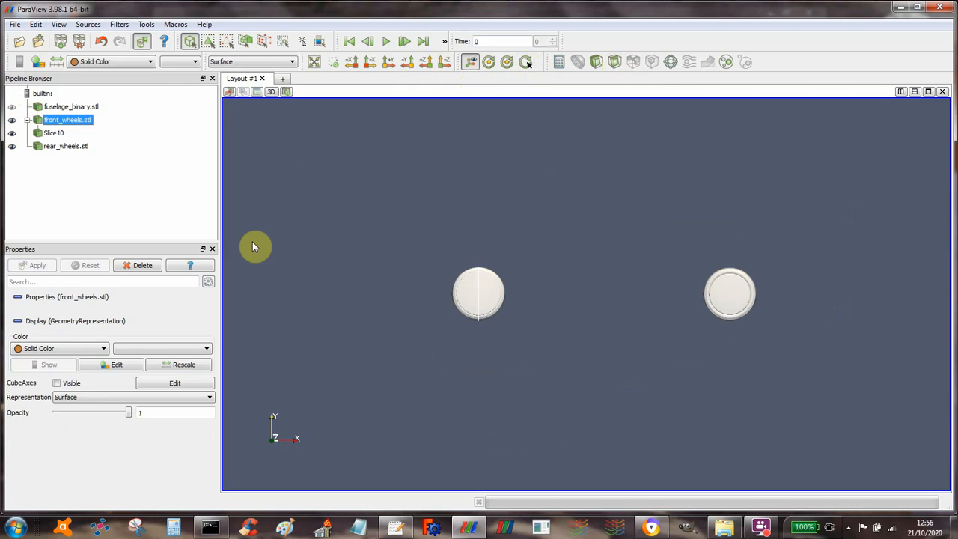
{"action": "left_click", "coordinate": [46, 133]}
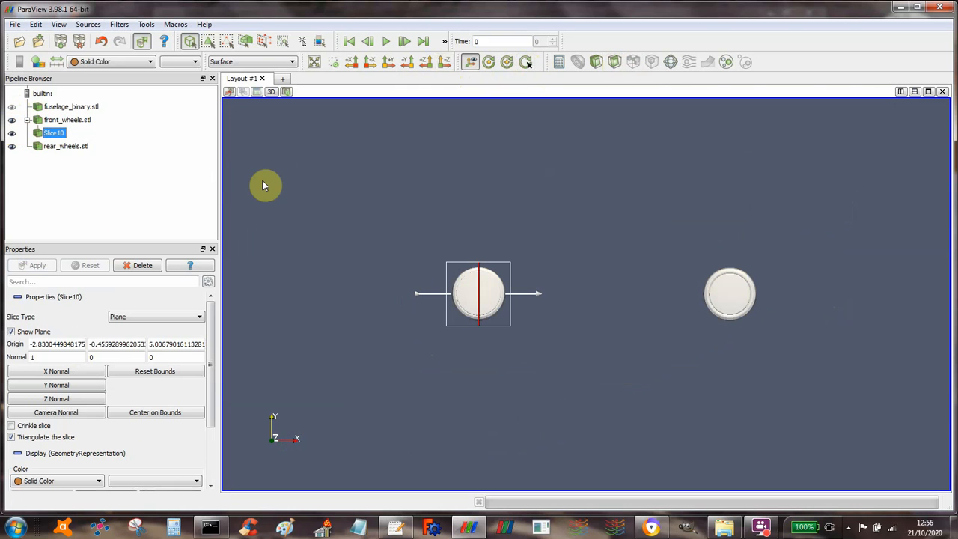
{"action": "scroll", "coordinate": [265, 297], "scroll_direction": "up", "scroll_amount": 3}
{"action": "scroll", "coordinate": [266, 307], "scroll_direction": "up", "scroll_amount": 2}
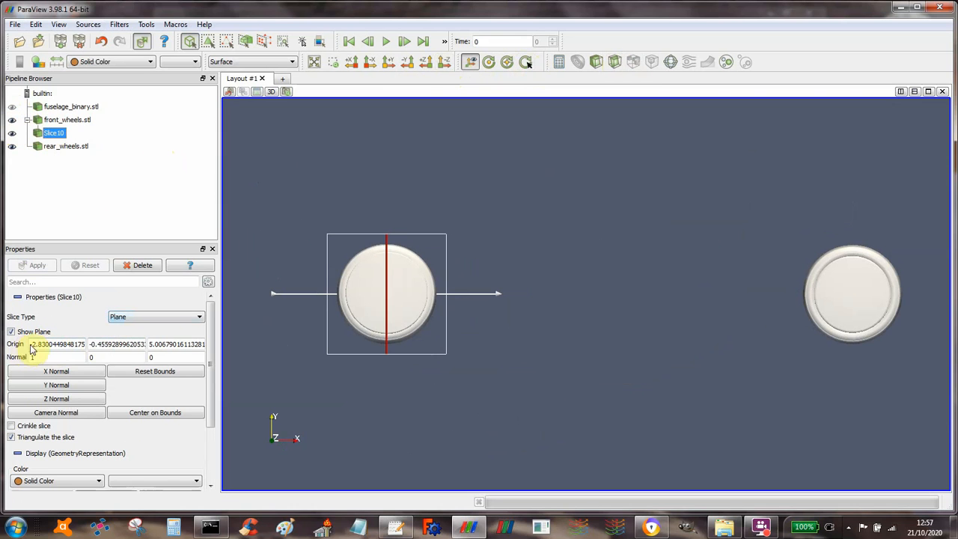
Step: Read the origin coordinates of the front wheel slice plane, highlighting the X value
{"action": "left_click_drag", "start_coordinate": [31, 346], "coordinate": [225, 343]}
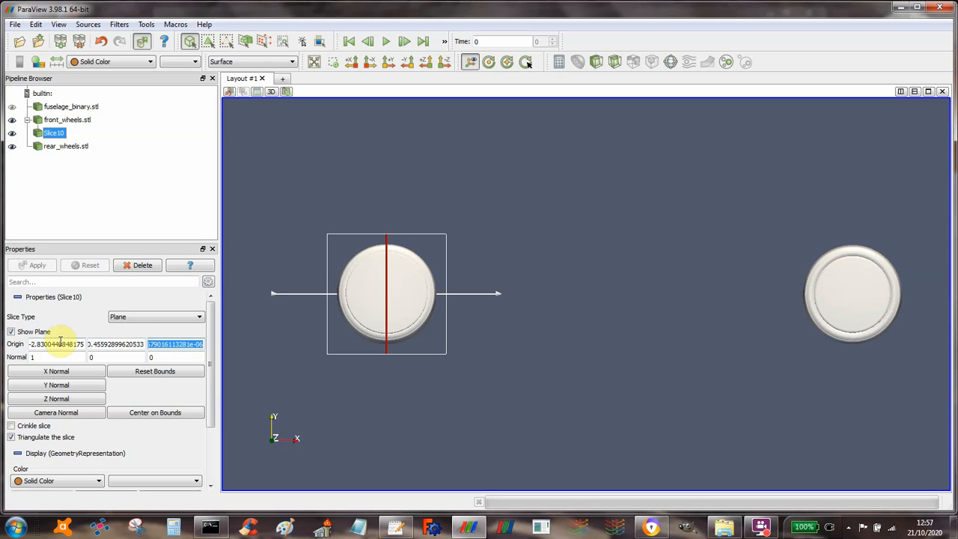
{"action": "left_click", "coordinate": [33, 343]}
{"action": "left_click_drag", "start_coordinate": [43, 344], "coordinate": [92, 346]}
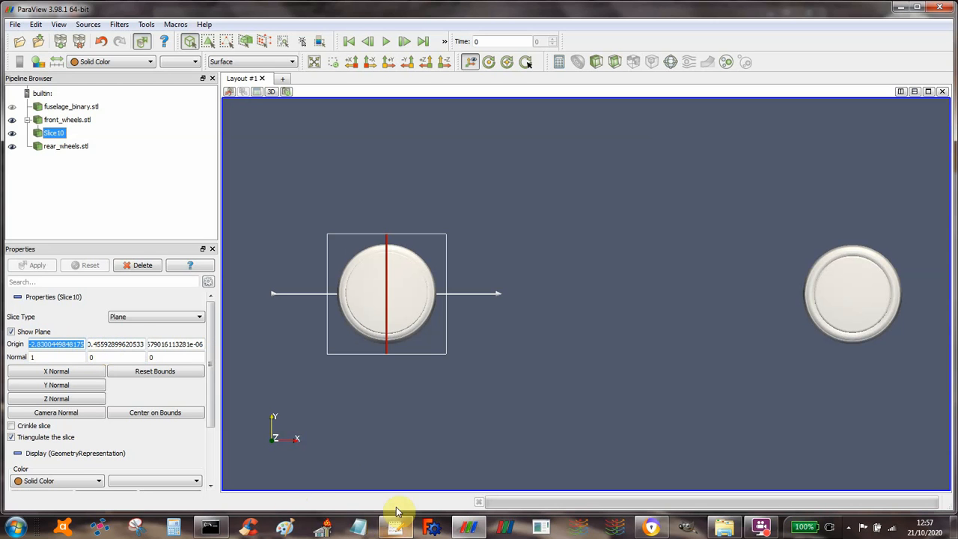
Step: Cut rear_wheels.stl with a plane slice normal to X, keep the rear wheels displayed and select their slice
{"action": "left_click", "coordinate": [54, 146]}
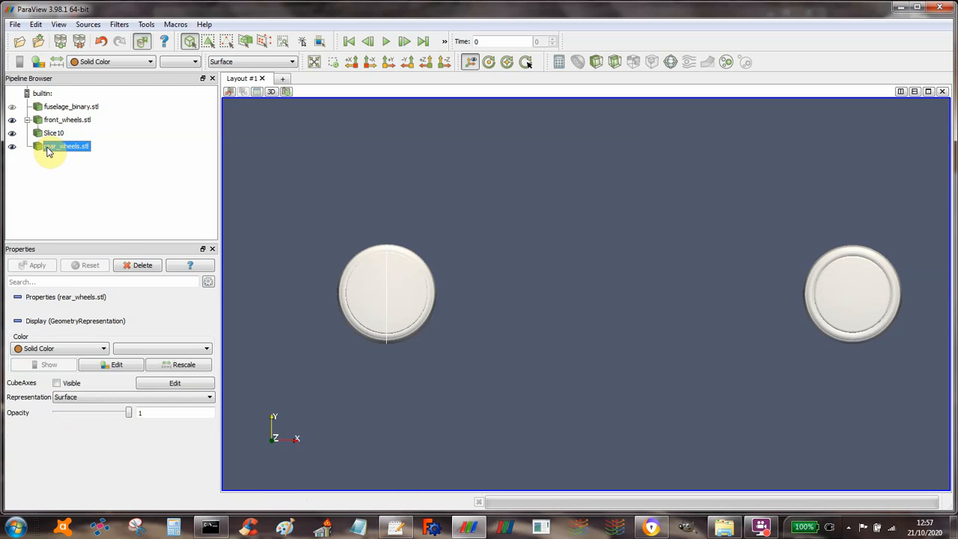
{"action": "left_click", "coordinate": [614, 60]}
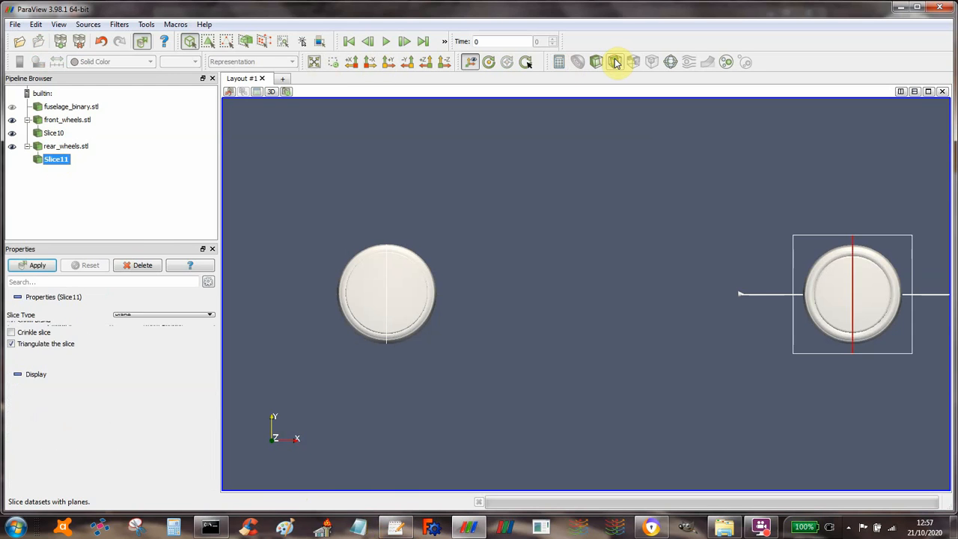
{"action": "left_click", "coordinate": [11, 146]}
{"action": "left_click", "coordinate": [57, 160]}
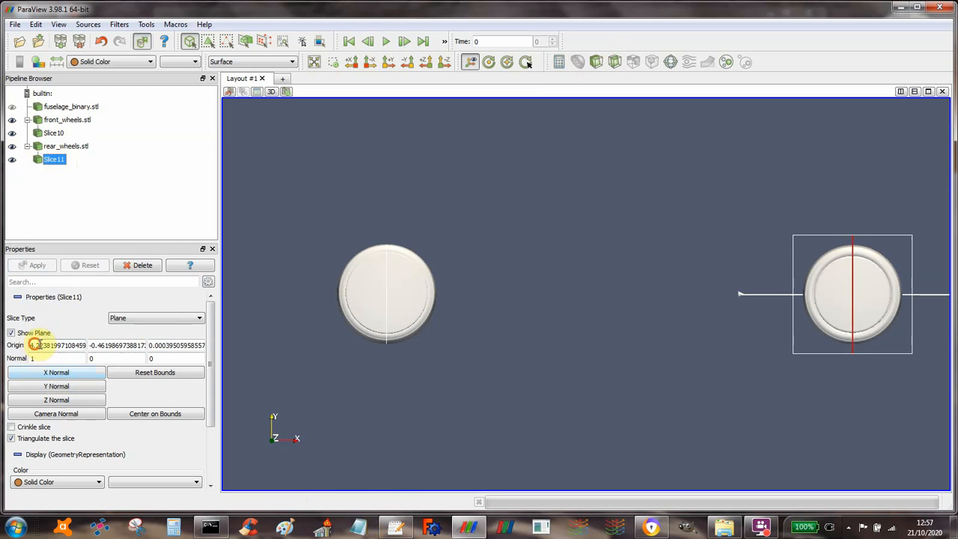
Step: Read the rear wheel slice's origin X value and compare the origin with the rear wheel centre coordinates in octree.txt in gedit
{"action": "left_click_drag", "start_coordinate": [34, 345], "coordinate": [54, 346]}
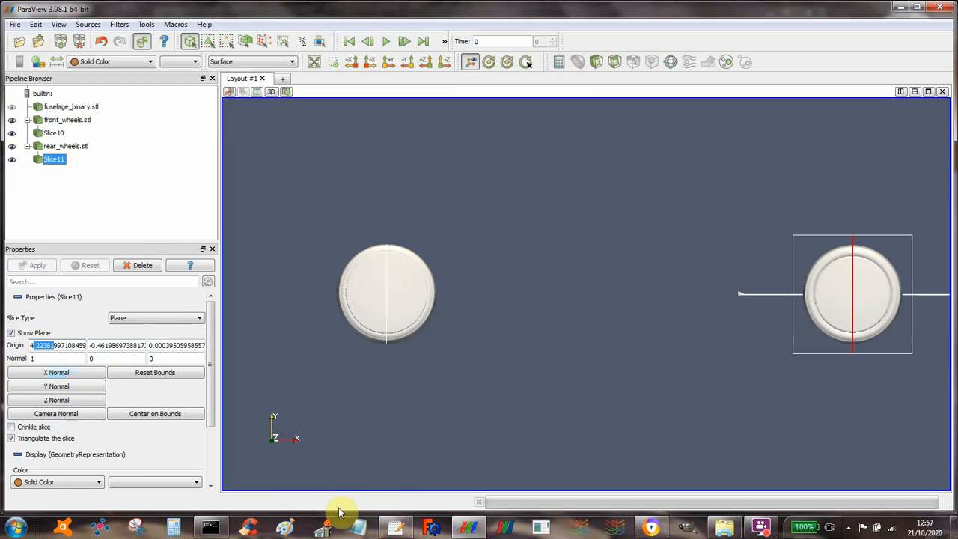
{"action": "left_click", "coordinate": [395, 527]}
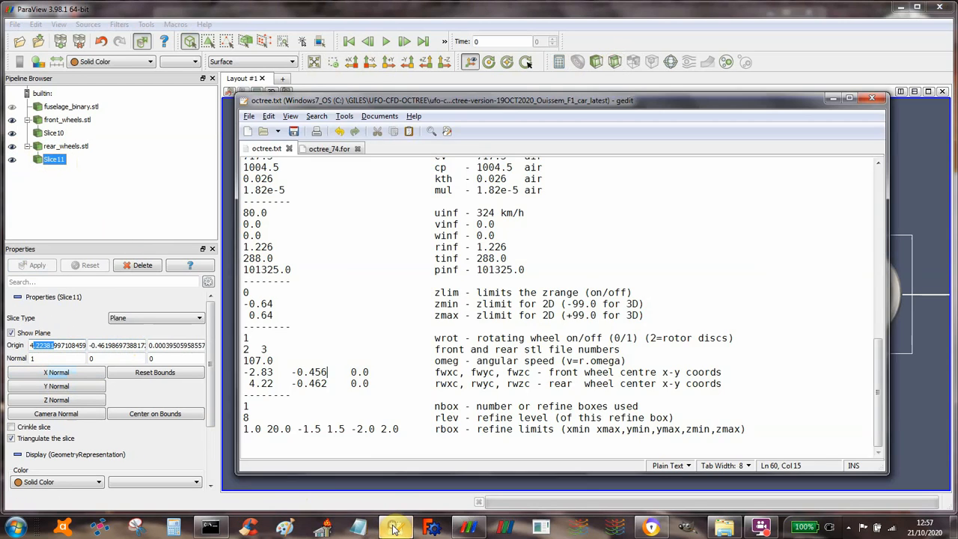
{"action": "left_click", "coordinate": [350, 372]}
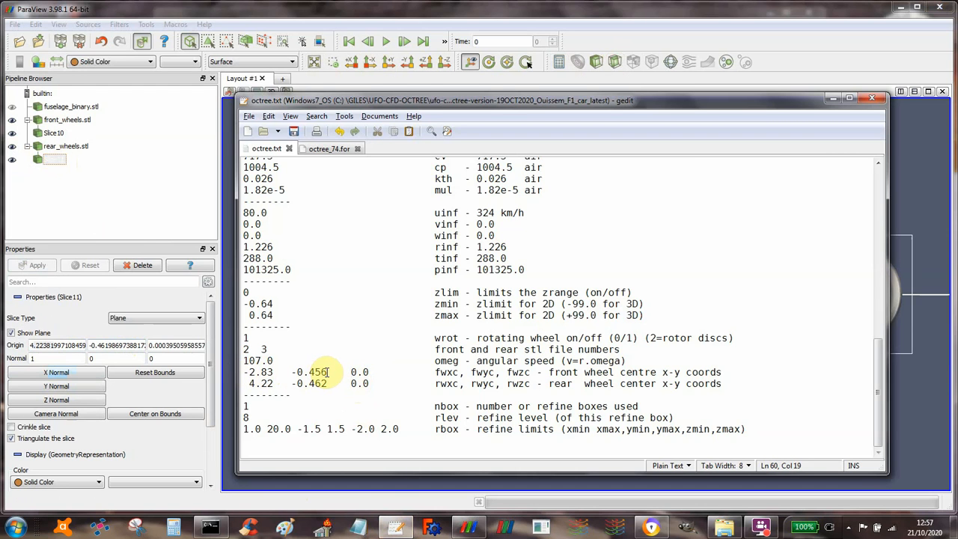
{"action": "left_click_drag", "start_coordinate": [244, 384], "coordinate": [328, 385]}
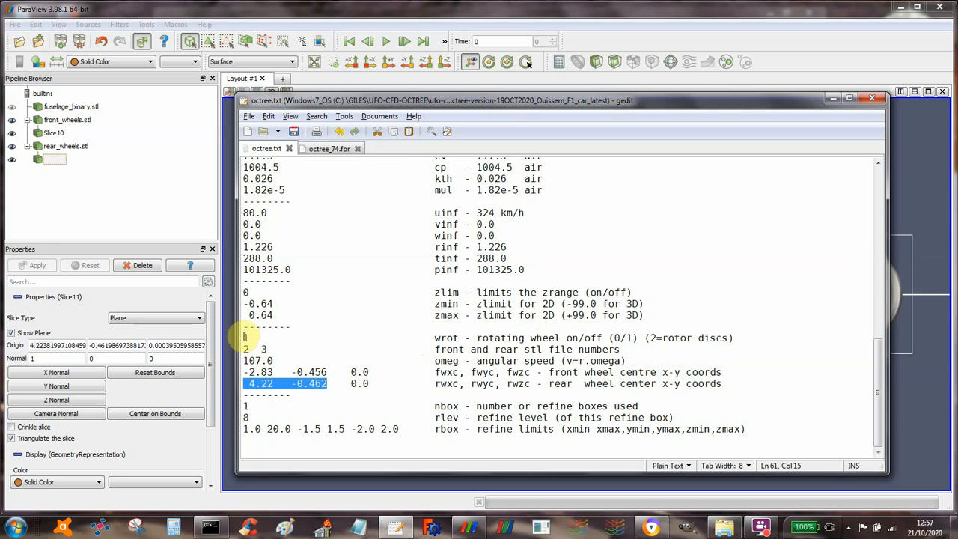
{"action": "key", "text": "Down"}
{"action": "key", "text": "Down"}
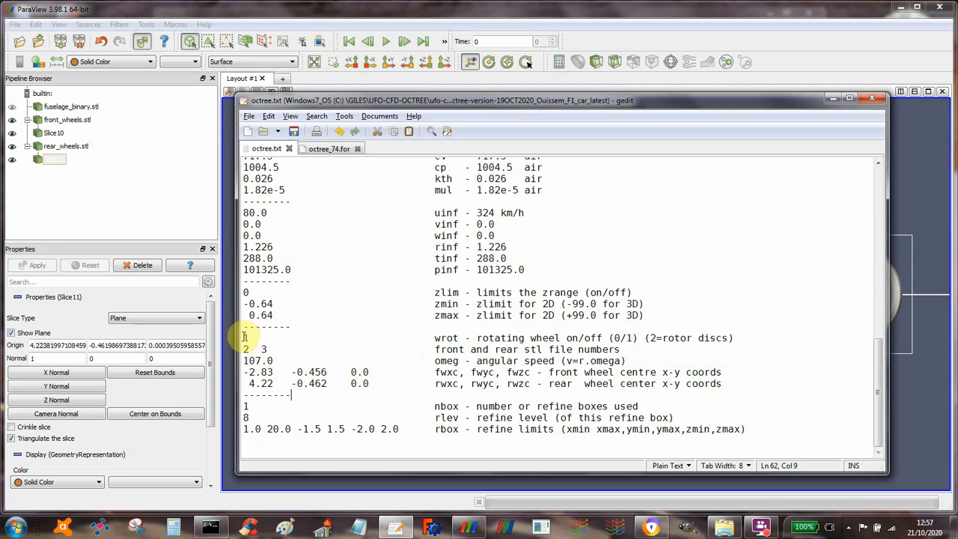
{"action": "key", "text": "Up"}
{"action": "key", "text": "Up"}
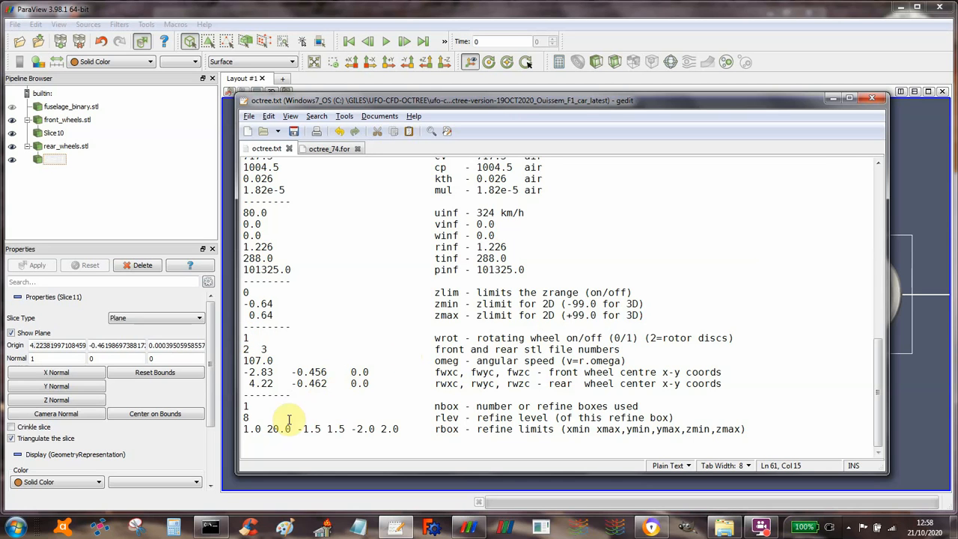
Step: Highlight the refine box block of octree.txt, covering the nbox, rlev and rbox lines
{"action": "left_click", "coordinate": [248, 407]}
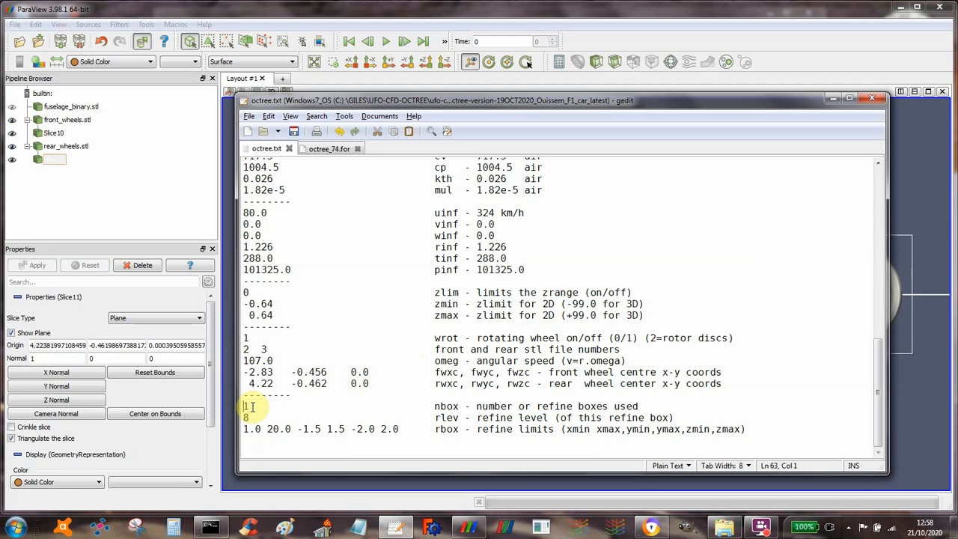
{"action": "key", "text": "shift+Down"}
{"action": "key", "text": "shift+Down"}
{"action": "key", "text": "shift+Down"}
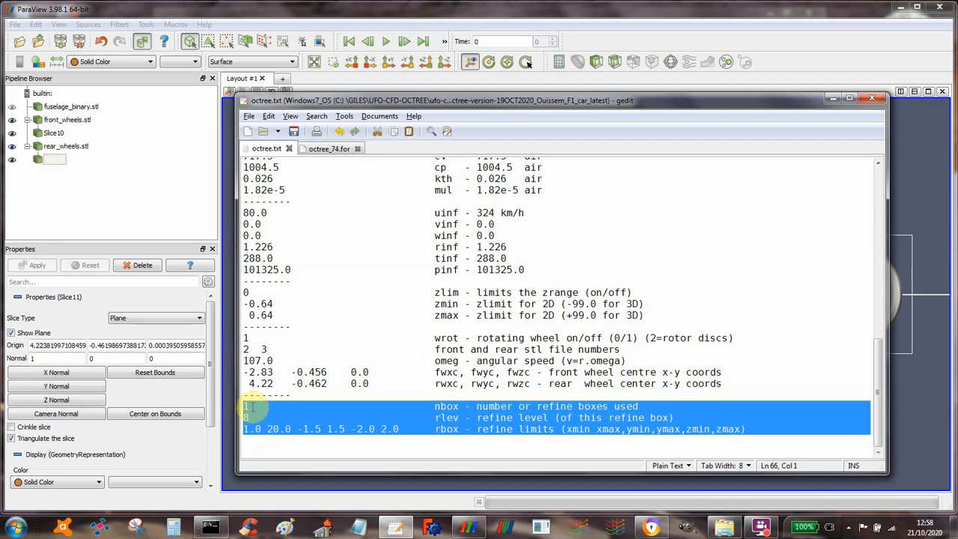
Step: Highlight the six refine limits on the rbox line for review, and return to the beginning of octree.txt
{"action": "key", "text": "Up"}
{"action": "key", "text": "Up"}
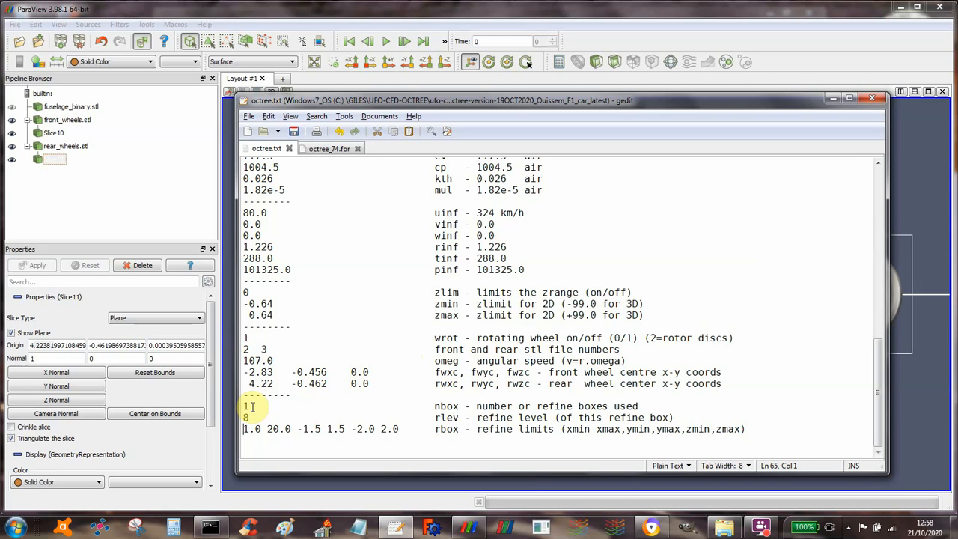
{"action": "key", "text": "shift+Right"}
{"action": "key", "text": "shift+Right"}
{"action": "key", "text": "shift+Right"}
{"action": "key", "text": "shift+Right"}
{"action": "key", "text": "shift+Right"}
{"action": "key", "text": "shift+Right"}
{"action": "key", "text": "shift+Right"}
{"action": "key", "text": "shift+Right"}
{"action": "key", "text": "shift+Right"}
{"action": "key", "text": "shift+Right"}
{"action": "key", "text": "shift+Right"}
{"action": "key", "text": "shift+Right"}
{"action": "key", "text": "shift+Right"}
{"action": "key", "text": "shift+Right"}
{"action": "key", "text": "shift+Right"}
{"action": "key", "text": "shift+Right"}
{"action": "key", "text": "shift+Right"}
{"action": "key", "text": "shift+Right"}
{"action": "key", "text": "shift+Right"}
{"action": "key", "text": "shift+Right"}
{"action": "key", "text": "shift+Right"}
{"action": "key", "text": "shift+Right"}
{"action": "key", "text": "shift+Right"}
{"action": "key", "text": "shift+Right"}
{"action": "key", "text": "shift+Right"}
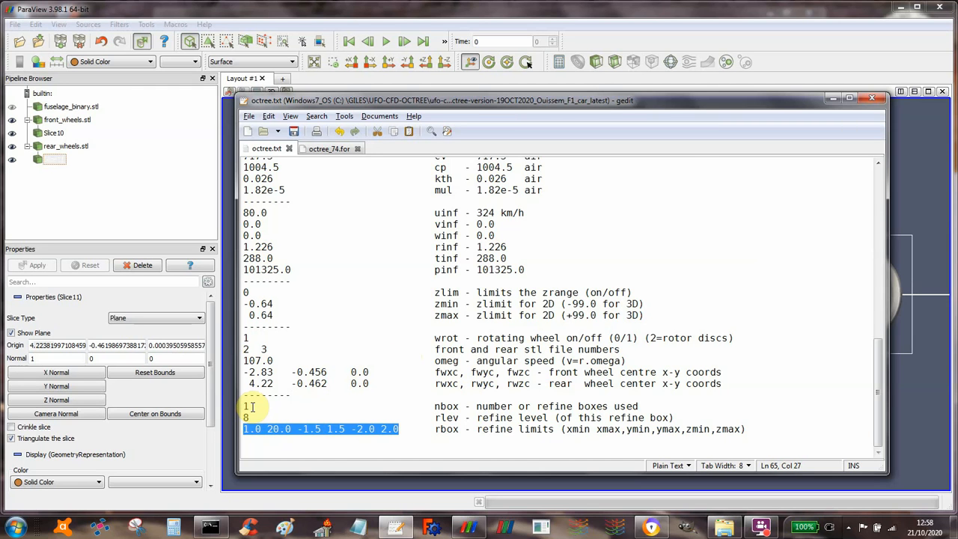
{"action": "left_click", "coordinate": [251, 407]}
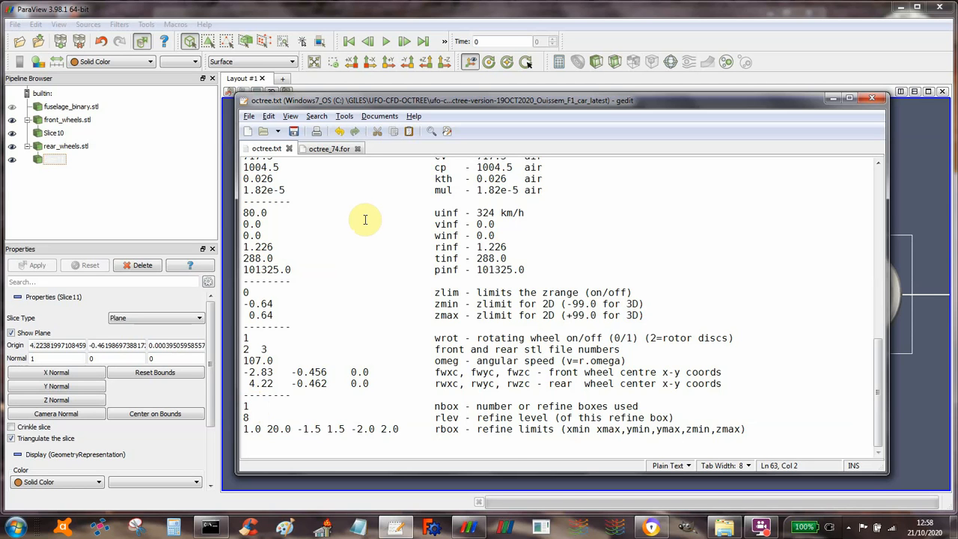
{"action": "key", "text": "ctrl+Home"}
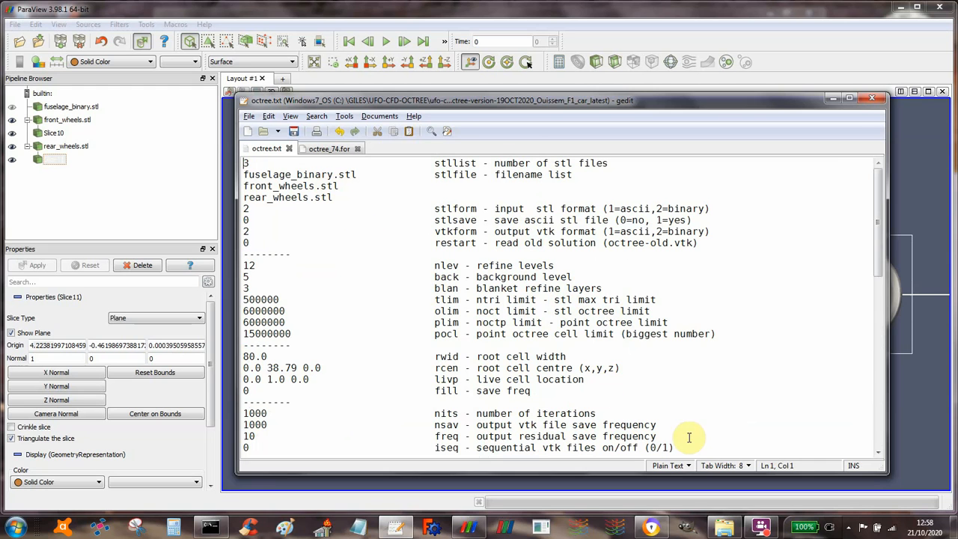
{"action": "left_click", "coordinate": [761, 526]}
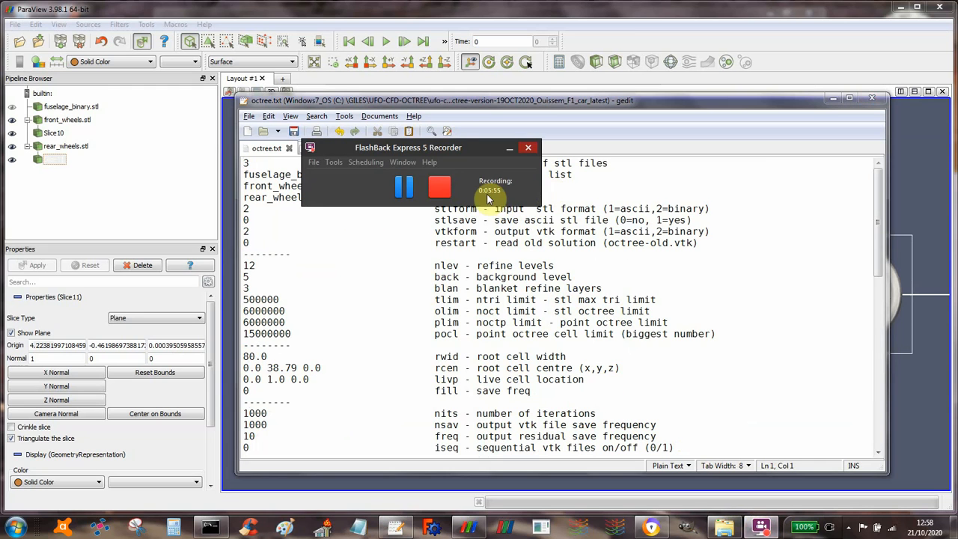